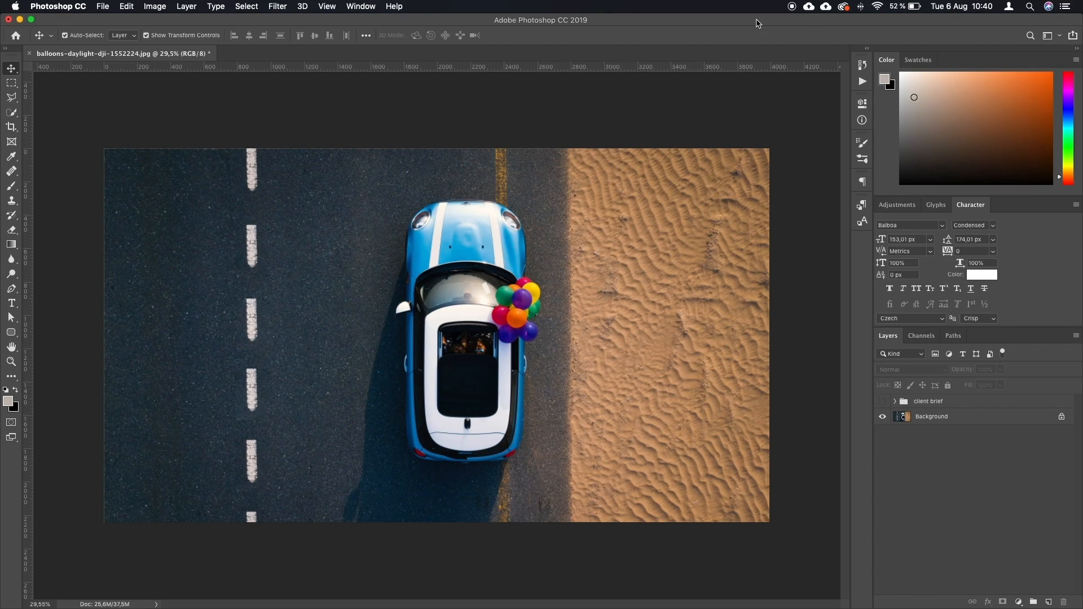
# Step: Reveal the 'client brief' group so its text shows over the car photo
pyautogui.click(883, 402)
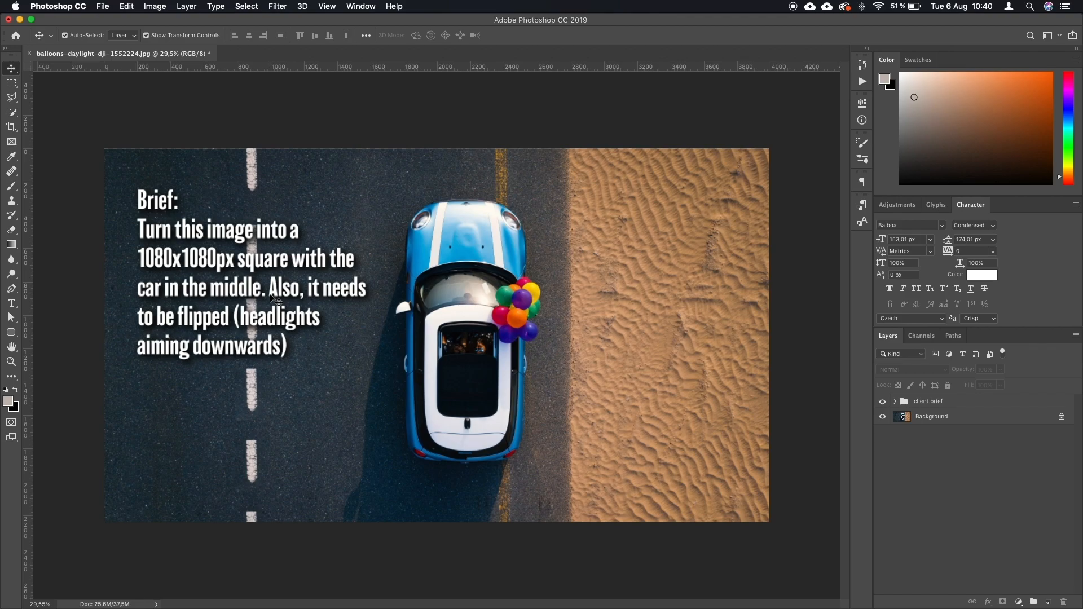
# Step: Rewrite the brief text as a three-step list: crop, flip, rescale to 1080x1080px
pyautogui.click(273, 298)
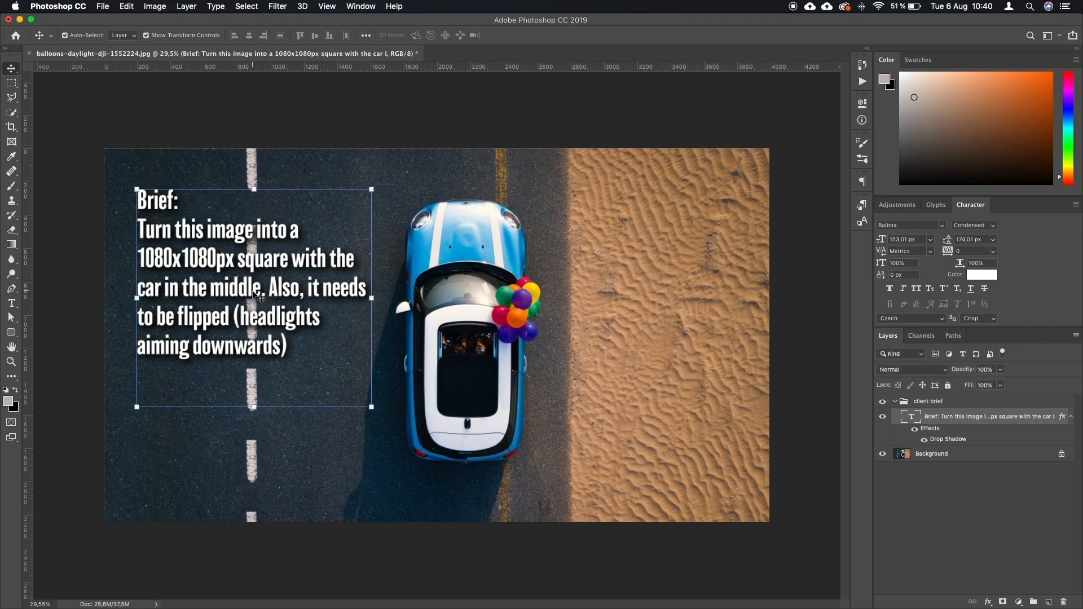
pyautogui.doubleClick(912, 418)
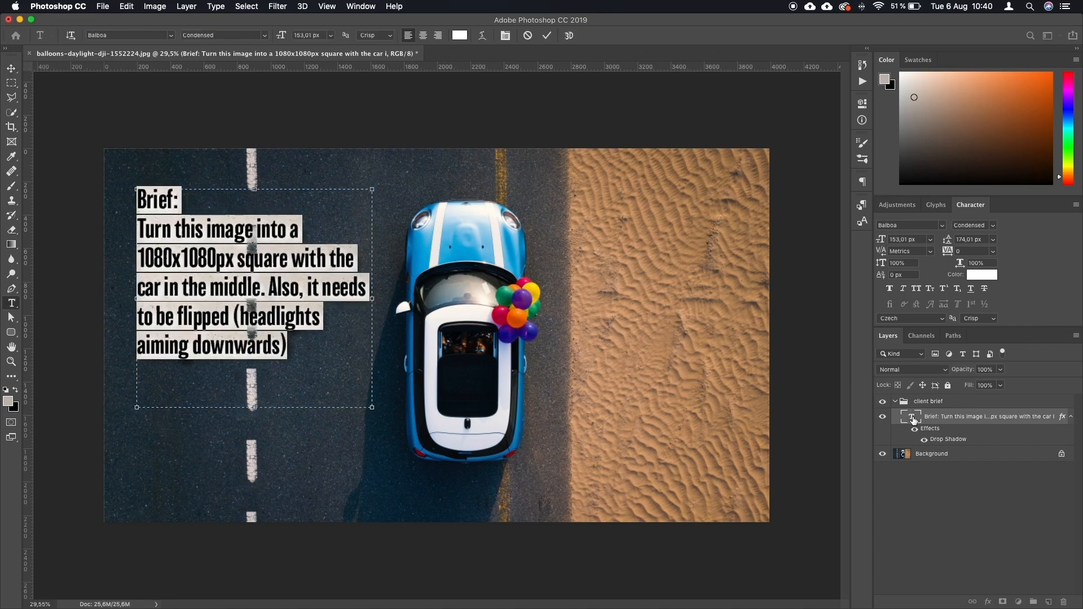
pyautogui.write('1) crop')
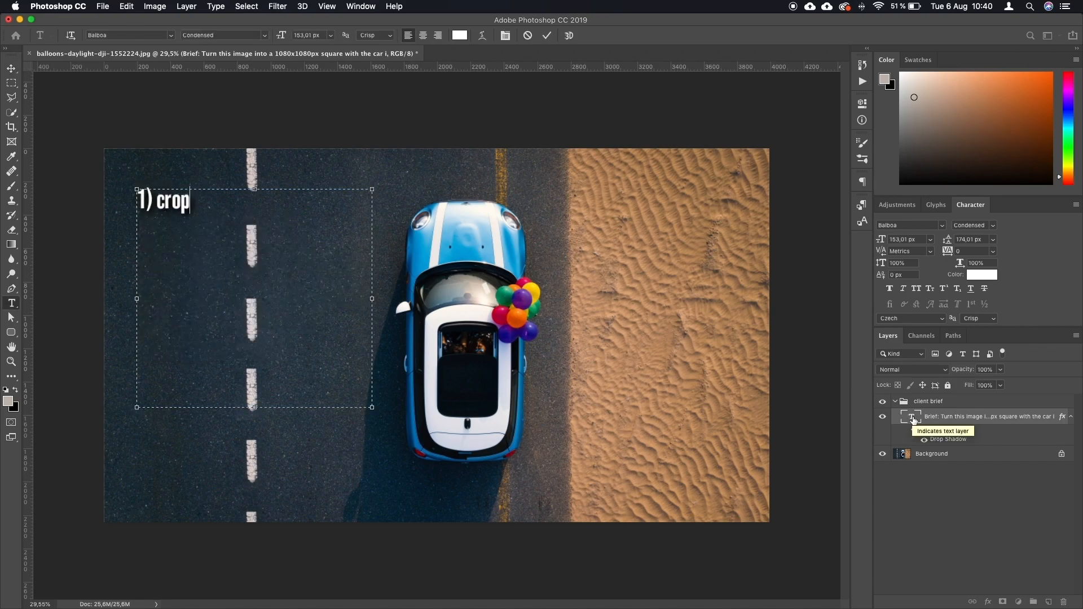
pyautogui.write(' the image')
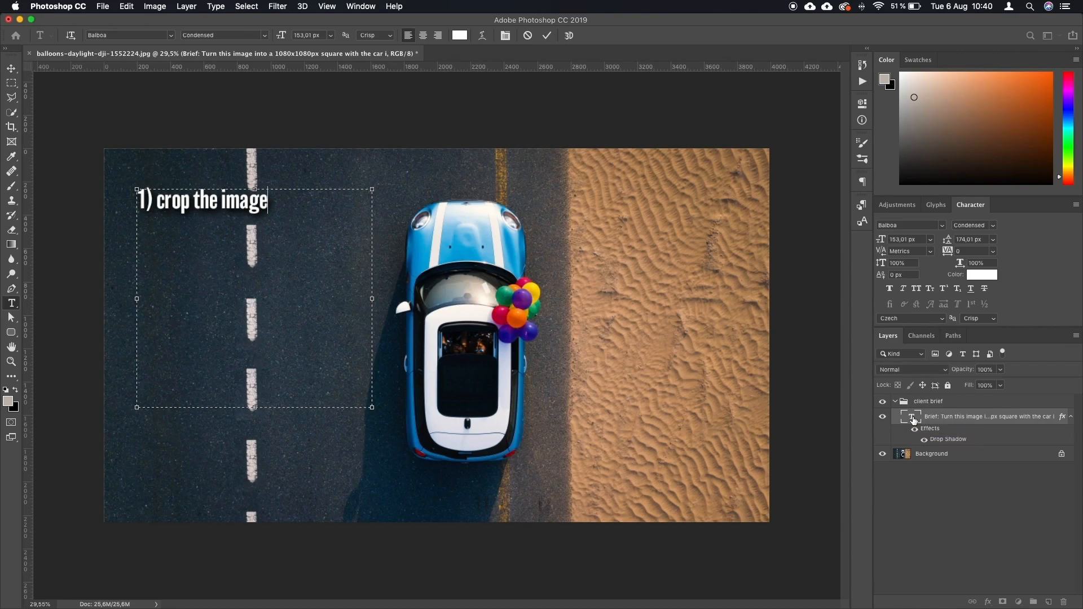
pyautogui.write('2')
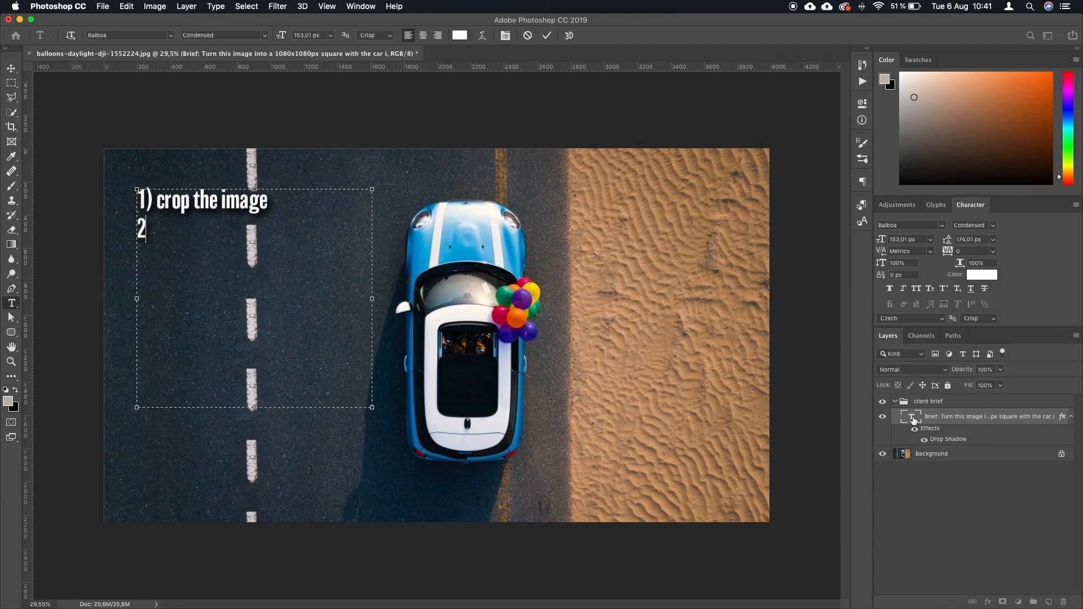
pyautogui.write(') flip ')
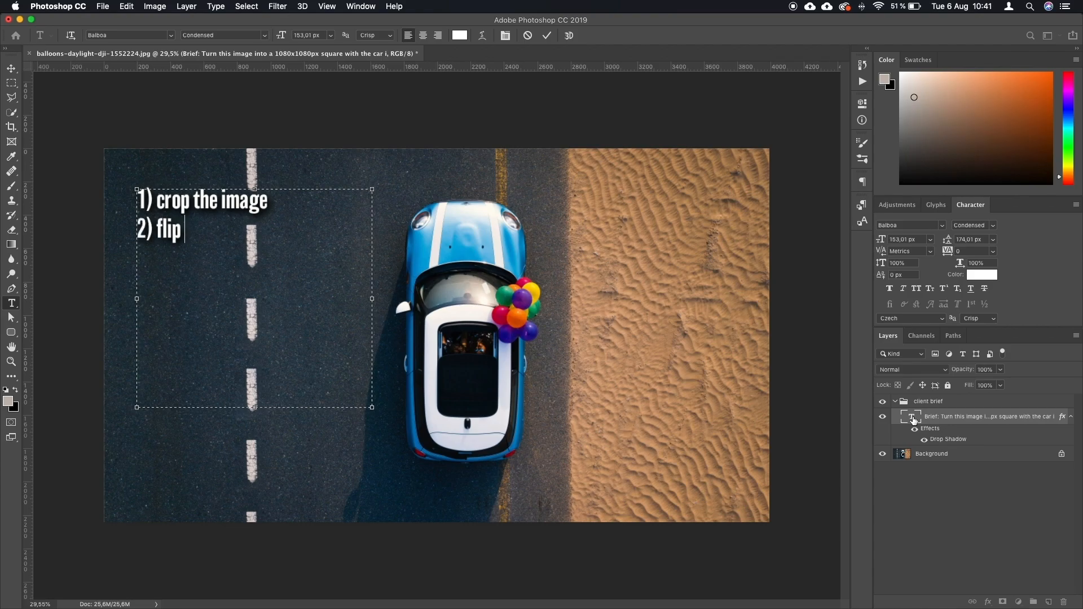
pyautogui.write('the image ')
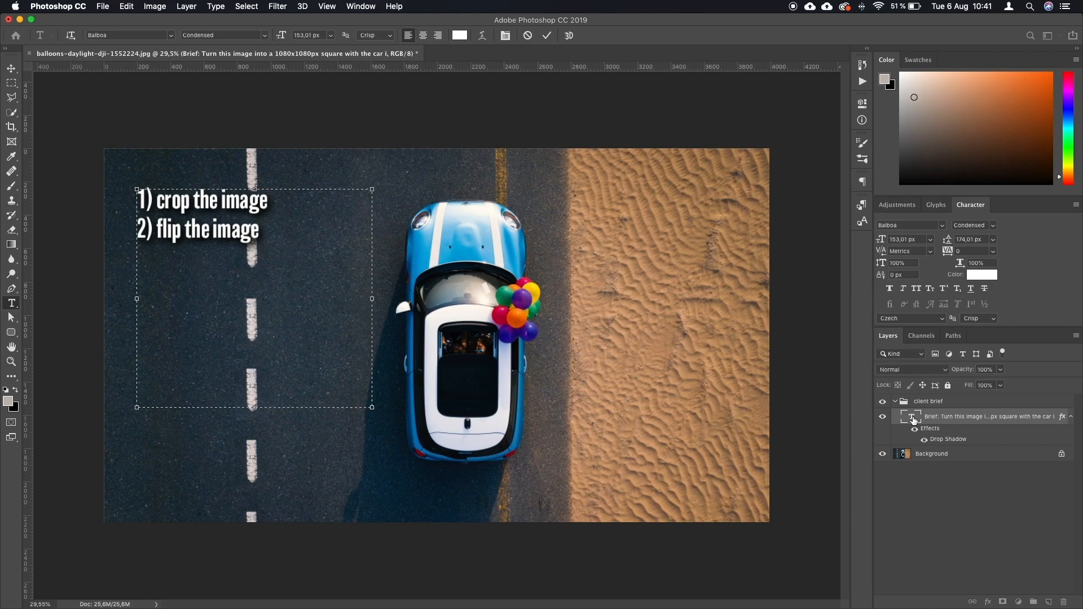
pyautogui.write('3) res')
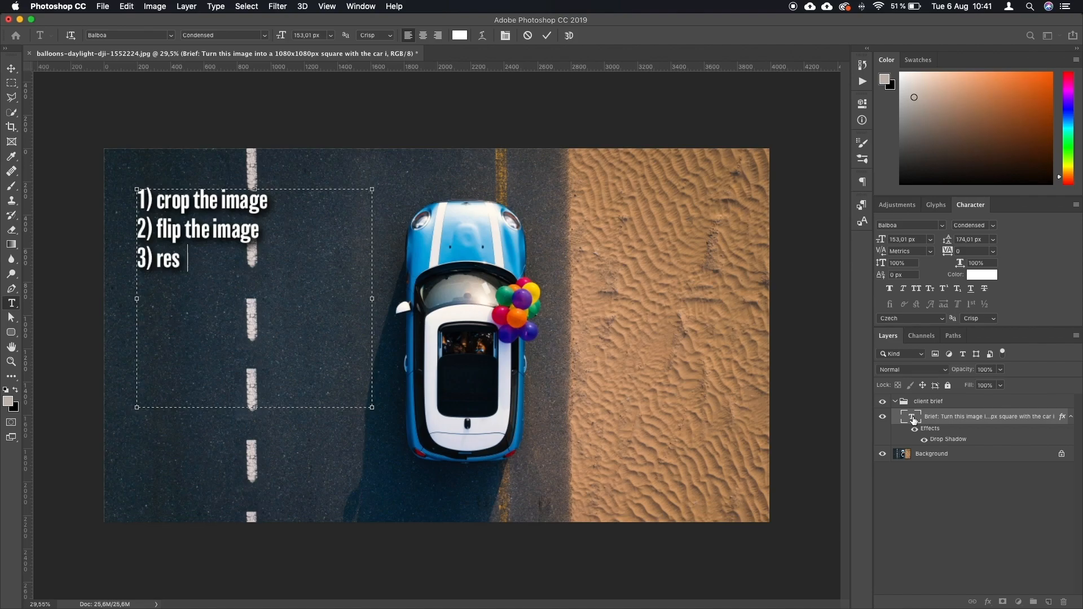
pyautogui.write('cale into ')
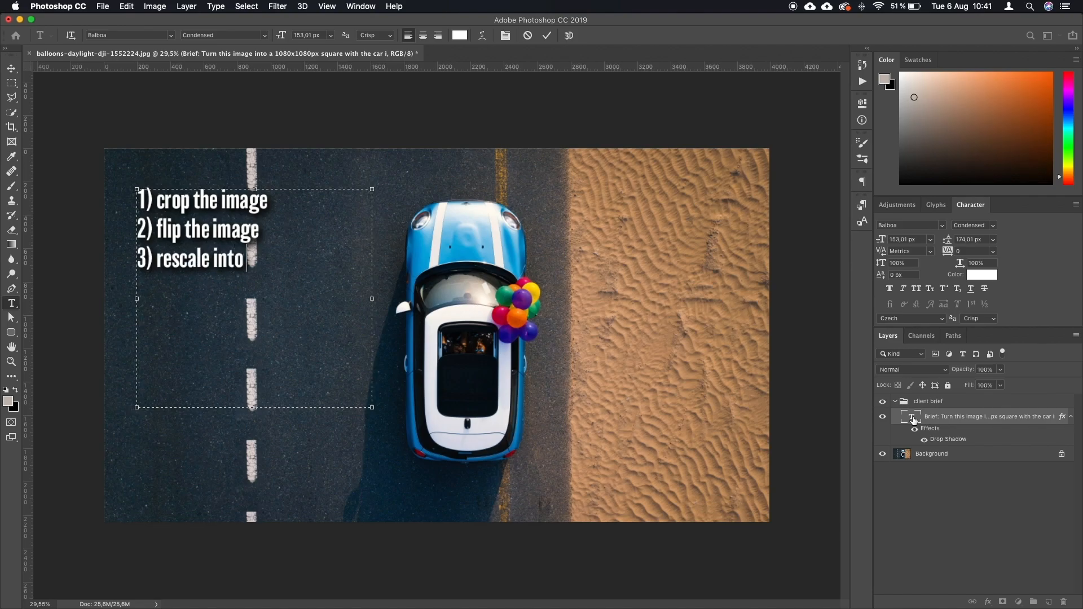
pyautogui.write('1080x')
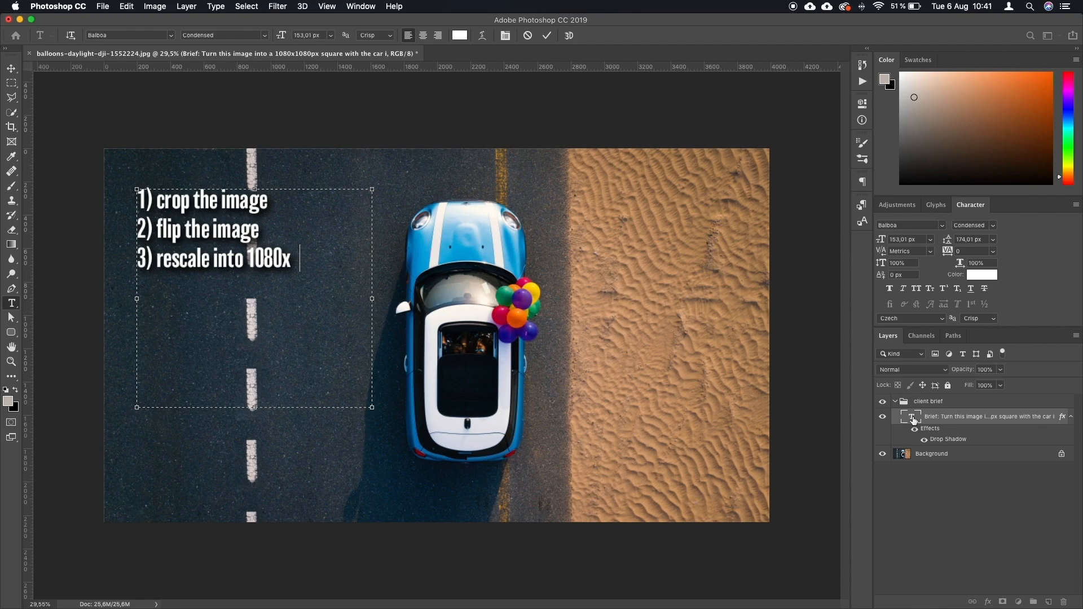
pyautogui.write('1080px')
pyautogui.click(945, 556)
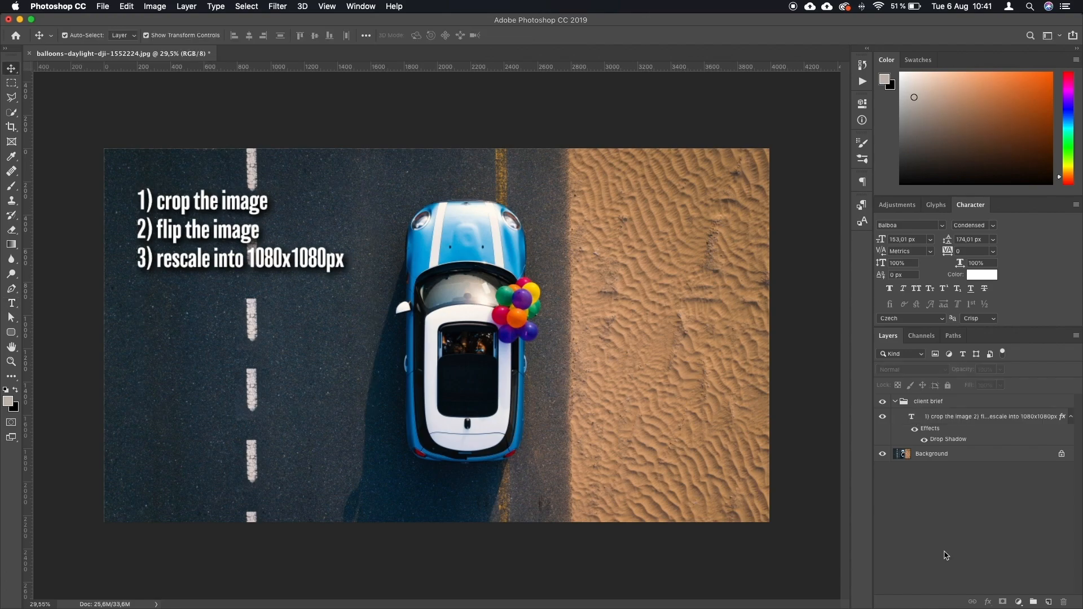
# Step: Hide and delete the 'client brief' group, leaving only the car photo
pyautogui.click(893, 403)
pyautogui.click(883, 402)
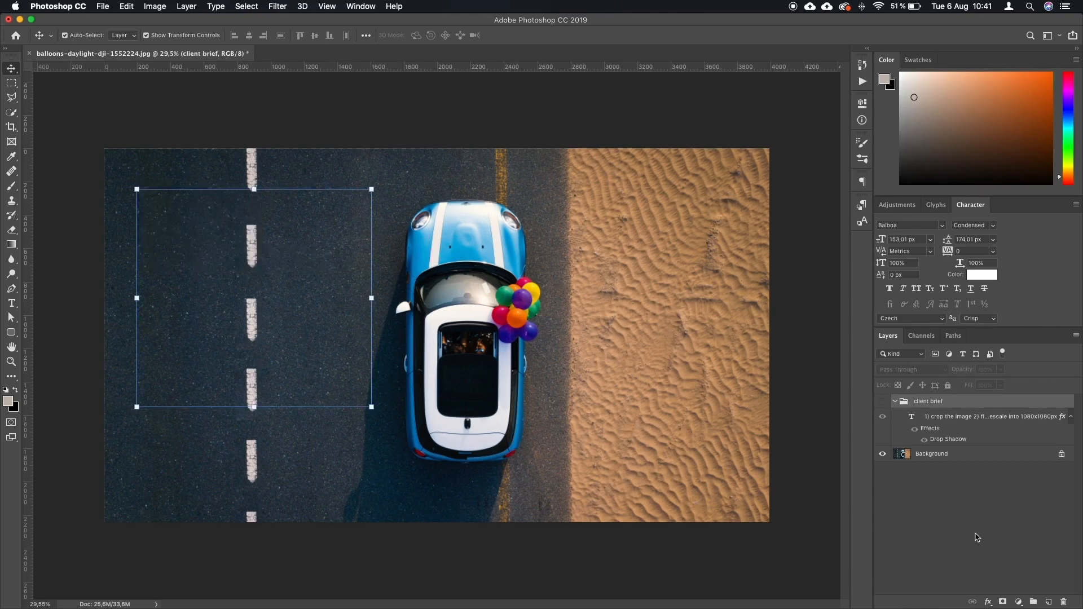
pyautogui.press('Delete')
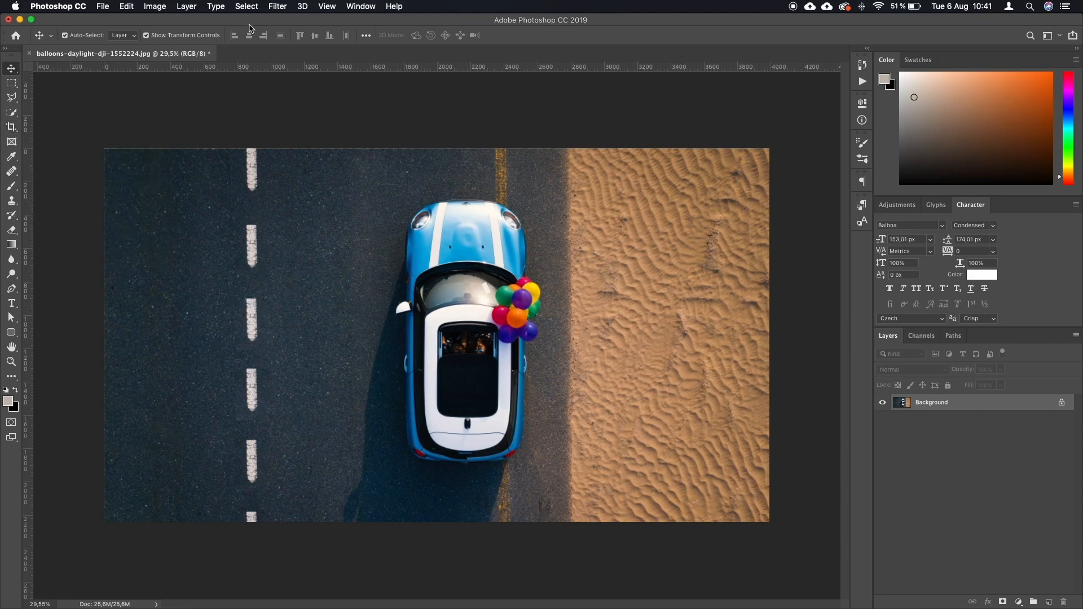
# Step: Start a crop and pull its edges inward to trim road and sand around the car
pyautogui.press('c')
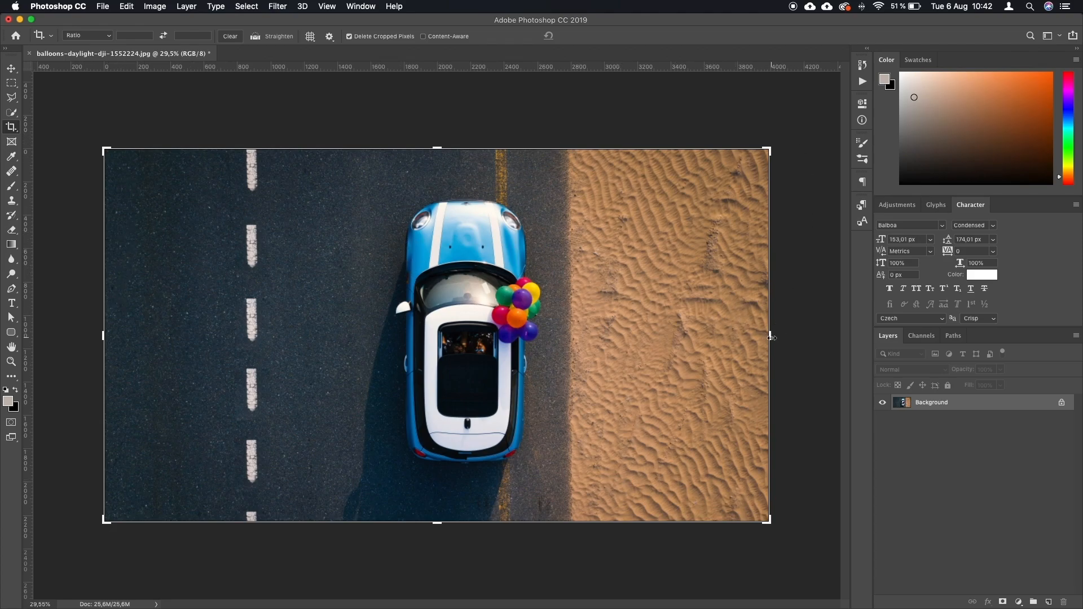
pyautogui.moveTo(769, 336)
pyautogui.mouseDown()
pyautogui.moveTo(635, 336)
pyautogui.moveTo(746, 335)
pyautogui.moveTo(705, 336)
pyautogui.moveTo(737, 335)
pyautogui.mouseUp()
pyautogui.moveTo(138, 336)
pyautogui.mouseDown()
pyautogui.moveTo(259, 336)
pyautogui.moveTo(234, 337)
pyautogui.mouseUp()
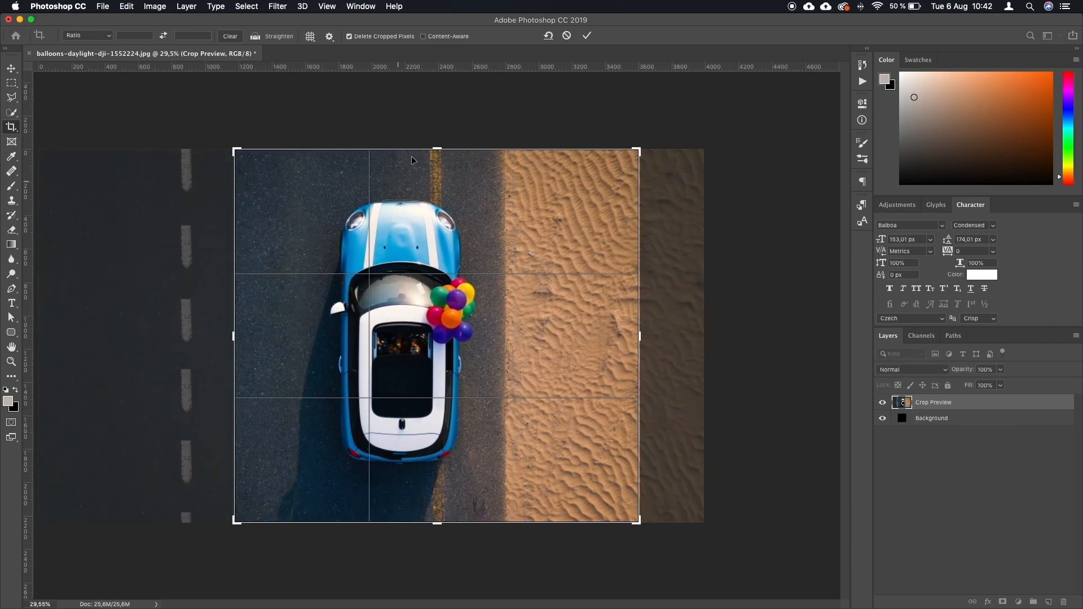
pyautogui.moveTo(436, 149)
pyautogui.mouseDown()
pyautogui.moveTo(436, 193)
pyautogui.moveTo(436, 161)
pyautogui.mouseUp()
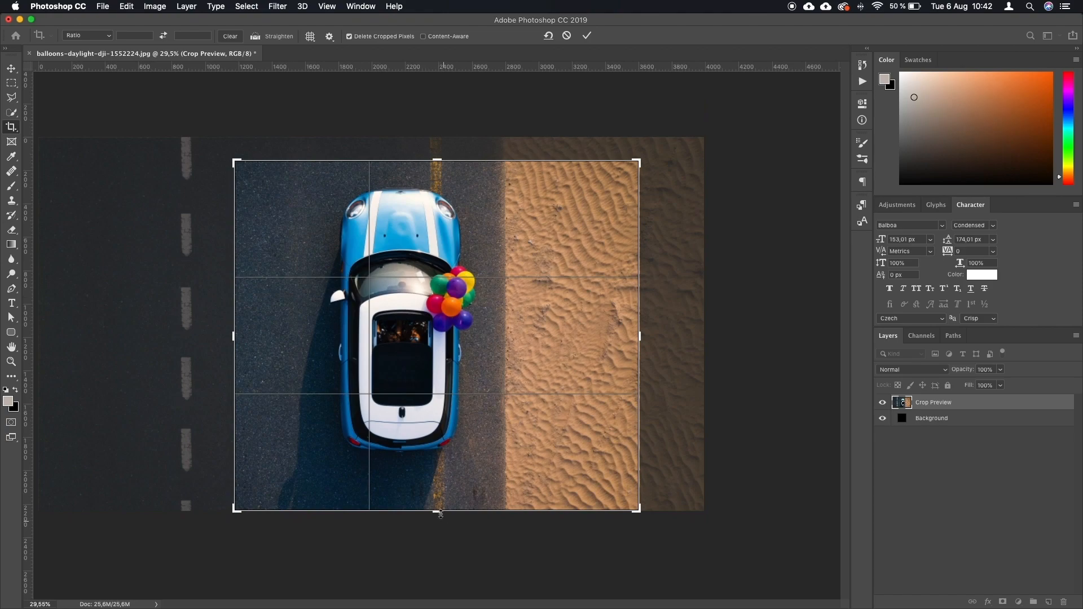
pyautogui.moveTo(440, 514); pyautogui.dragTo(437, 484)
pyautogui.moveTo(234, 483)
pyautogui.mouseDown()
pyautogui.moveTo(327, 397)
pyautogui.moveTo(252, 424)
pyautogui.moveTo(170, 483)
pyautogui.moveTo(170, 507)
pyautogui.mouseUp()
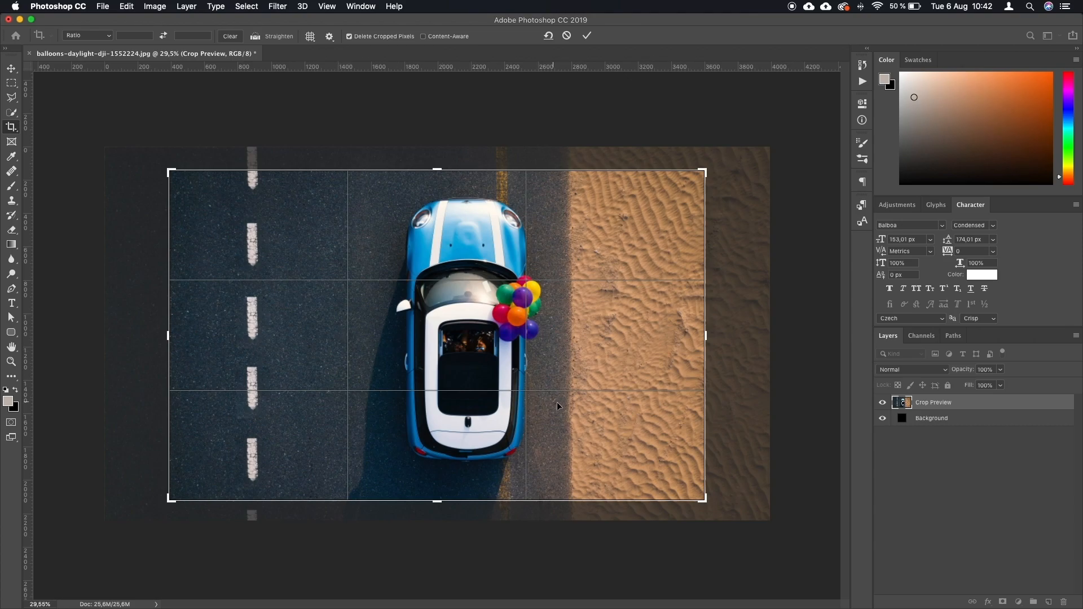
# Step: Shift the photo beneath the crop box so the car sits centred
pyautogui.moveTo(557, 401); pyautogui.dragTo(604, 434)
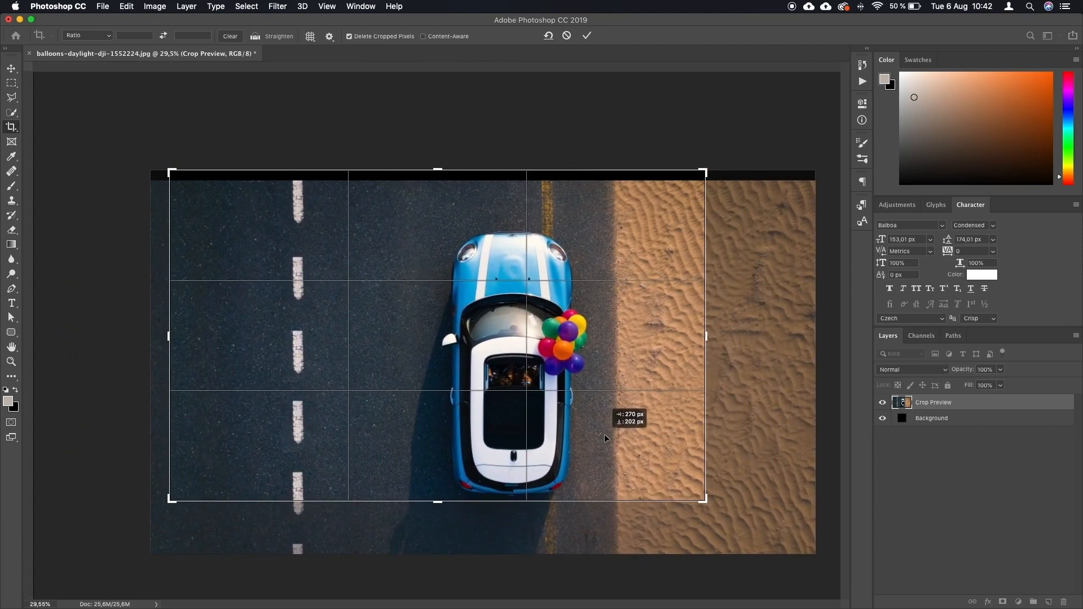
pyautogui.moveTo(605, 433)
pyautogui.mouseDown()
pyautogui.moveTo(579, 339)
pyautogui.moveTo(496, 381)
pyautogui.moveTo(536, 305)
pyautogui.moveTo(555, 405)
pyautogui.mouseUp()
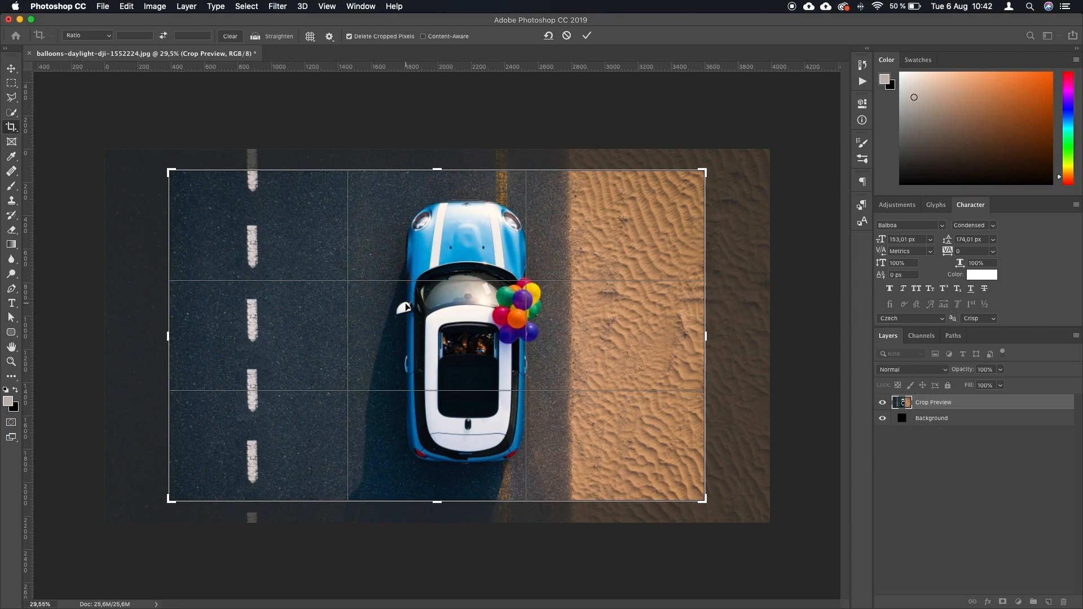
# Step: Set a 1:1 square crop ratio and grow the frame to the full 2242 px height around the car
pyautogui.click(181, 36)
pyautogui.click(134, 35)
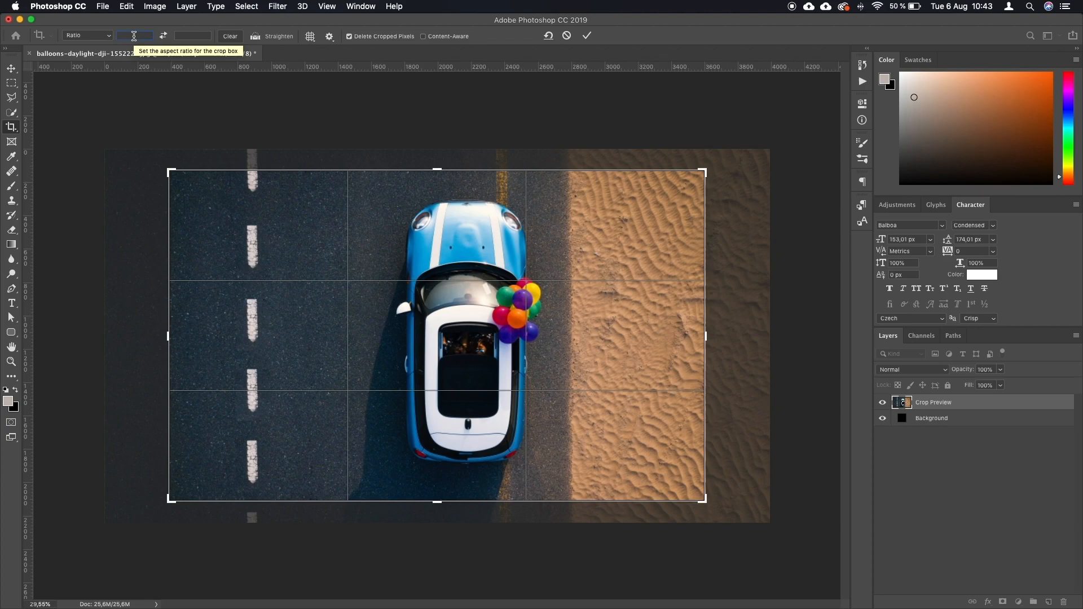
pyautogui.write('1')
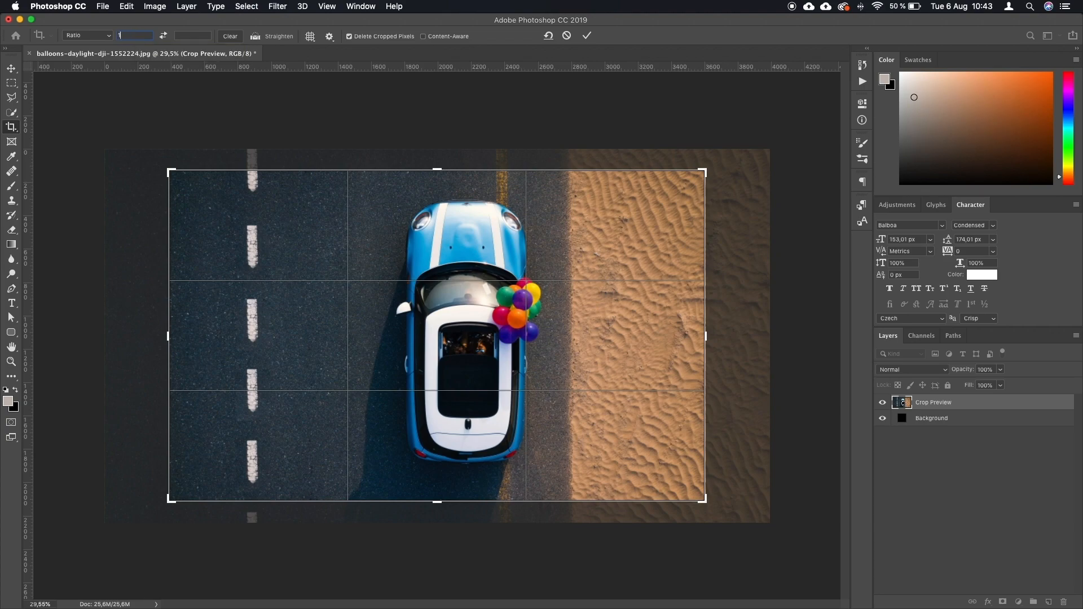
pyautogui.write('1')
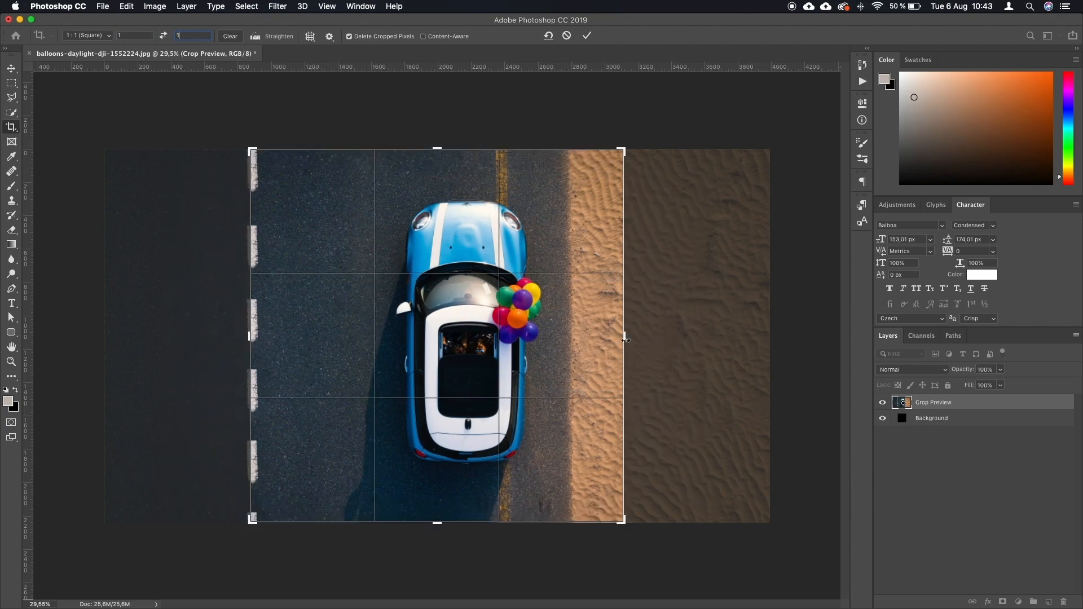
pyautogui.moveTo(623, 338); pyautogui.dragTo(628, 339)
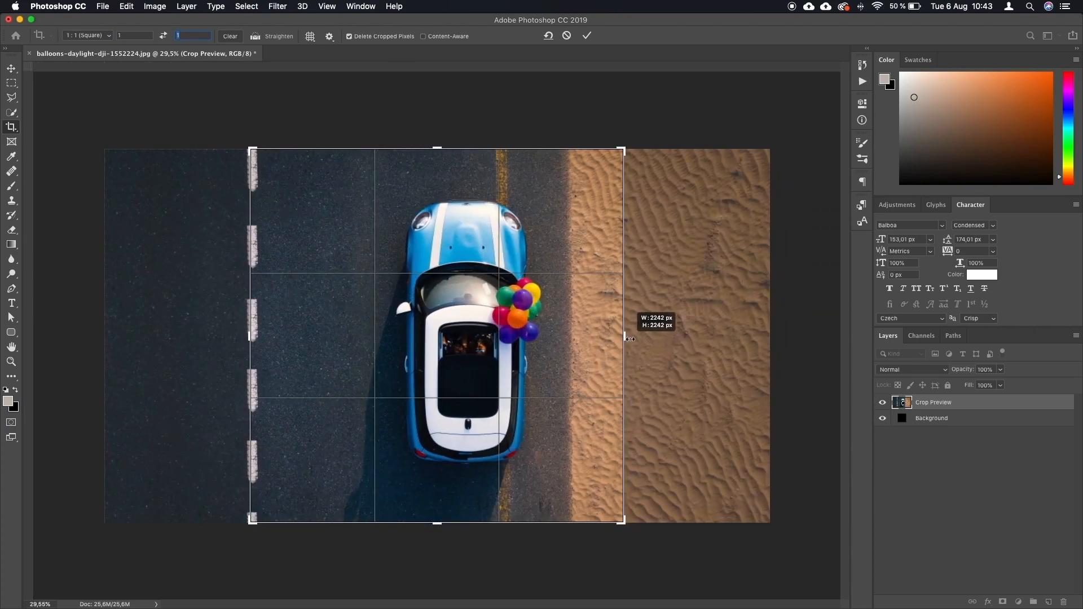
pyautogui.moveTo(627, 338)
pyautogui.mouseDown()
pyautogui.moveTo(574, 339)
pyautogui.moveTo(611, 343)
pyautogui.mouseUp()
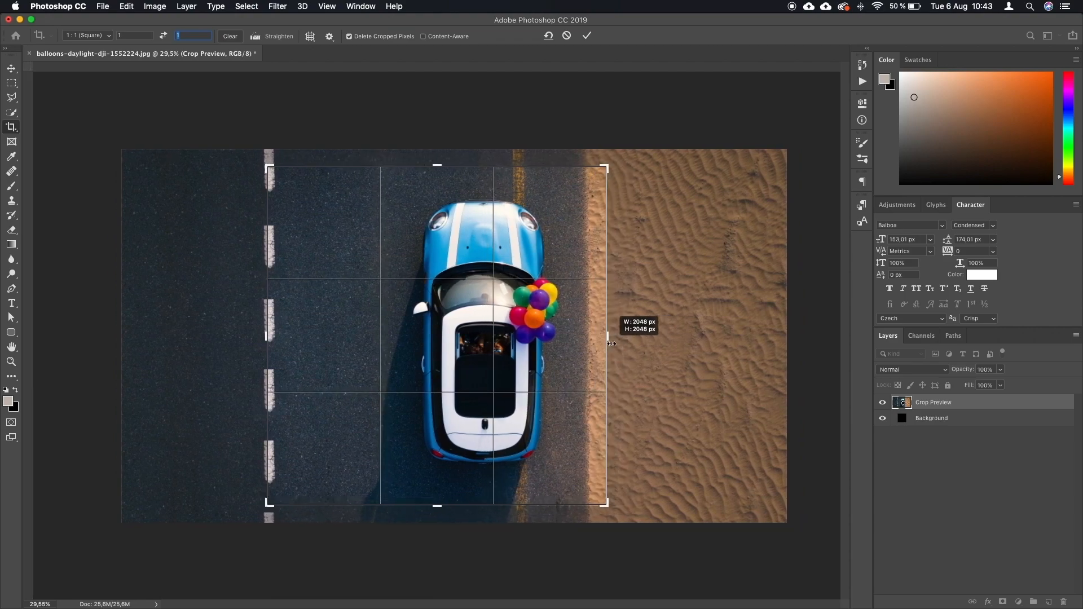
pyautogui.moveTo(611, 343); pyautogui.dragTo(616, 341)
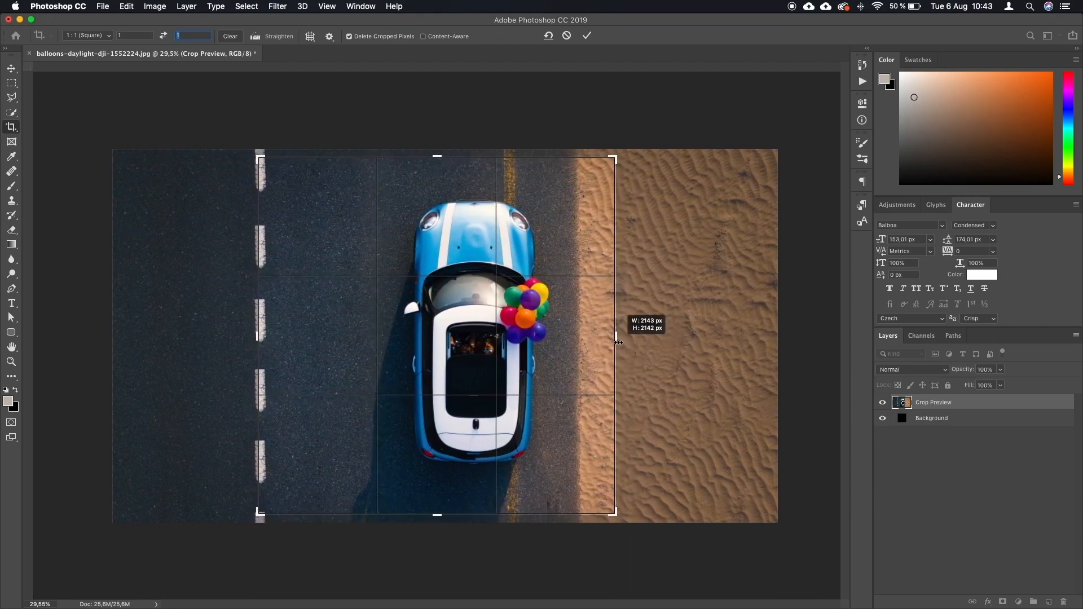
pyautogui.moveTo(619, 342); pyautogui.dragTo(561, 353)
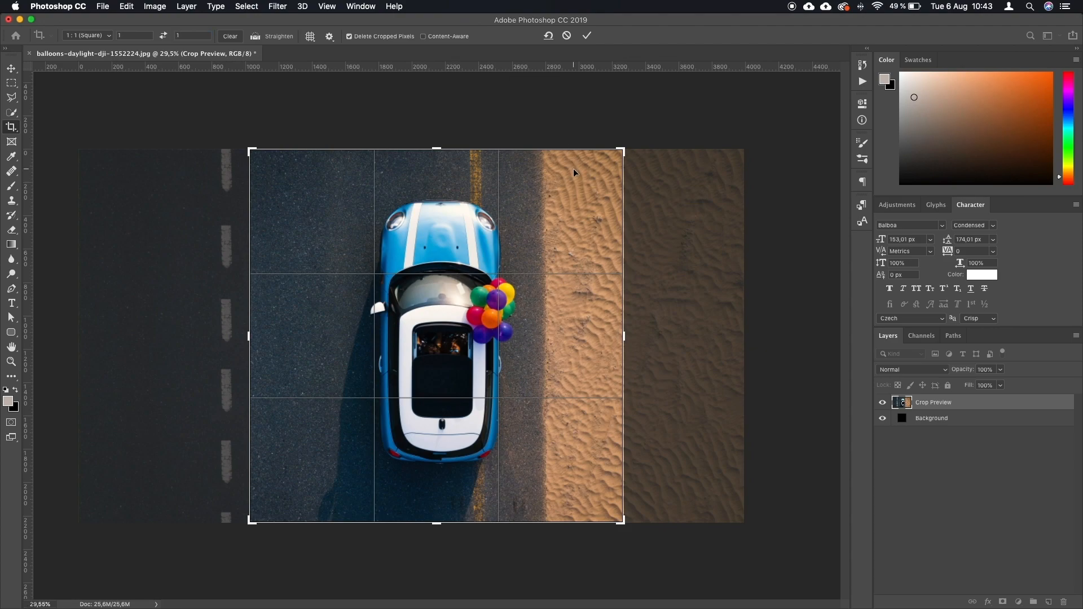
# Step: Apply the square crop, then try an arbitrary 13° rotation and undo it
pyautogui.click(590, 39)
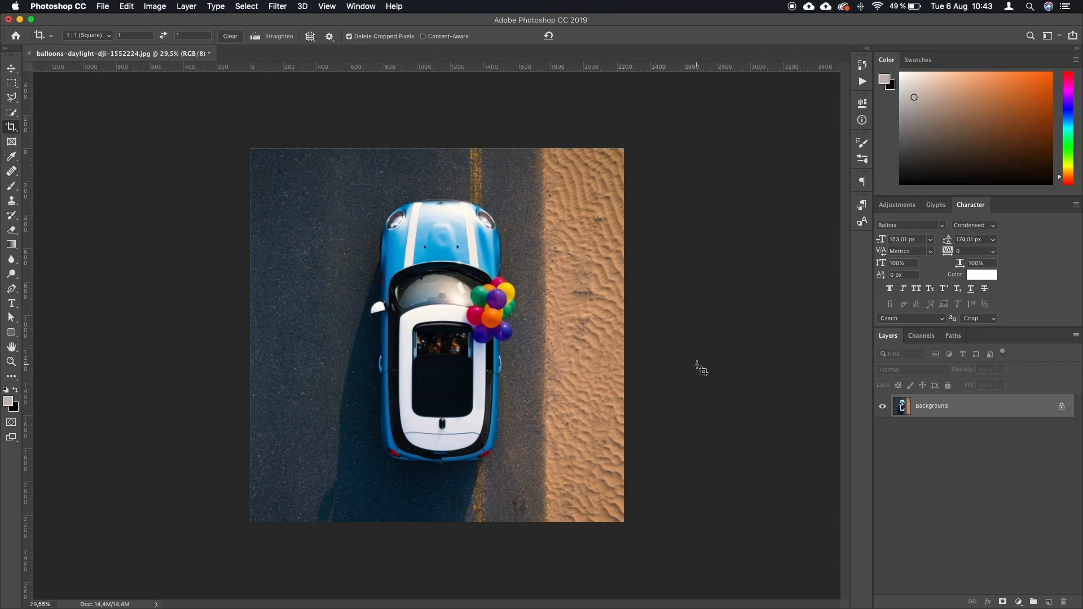
pyautogui.click(160, 9)
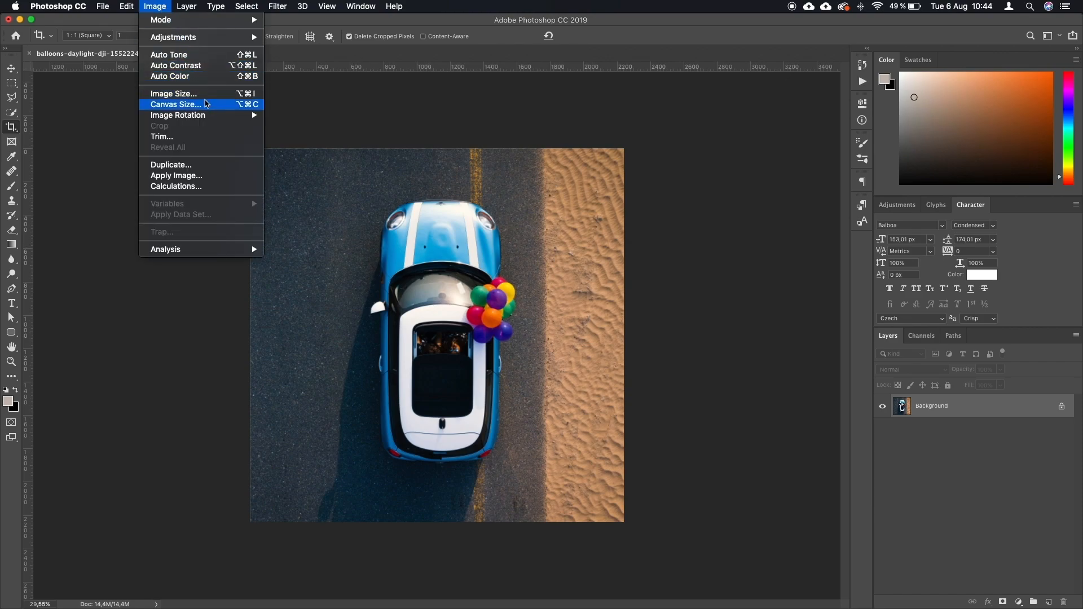
pyautogui.moveTo(178, 115)
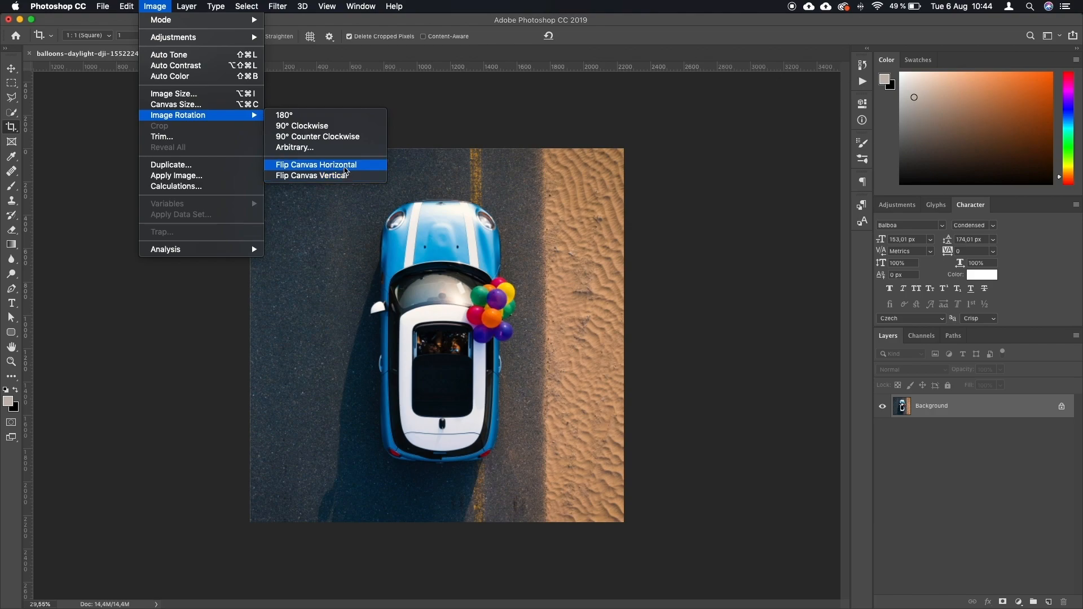
pyautogui.click(352, 150)
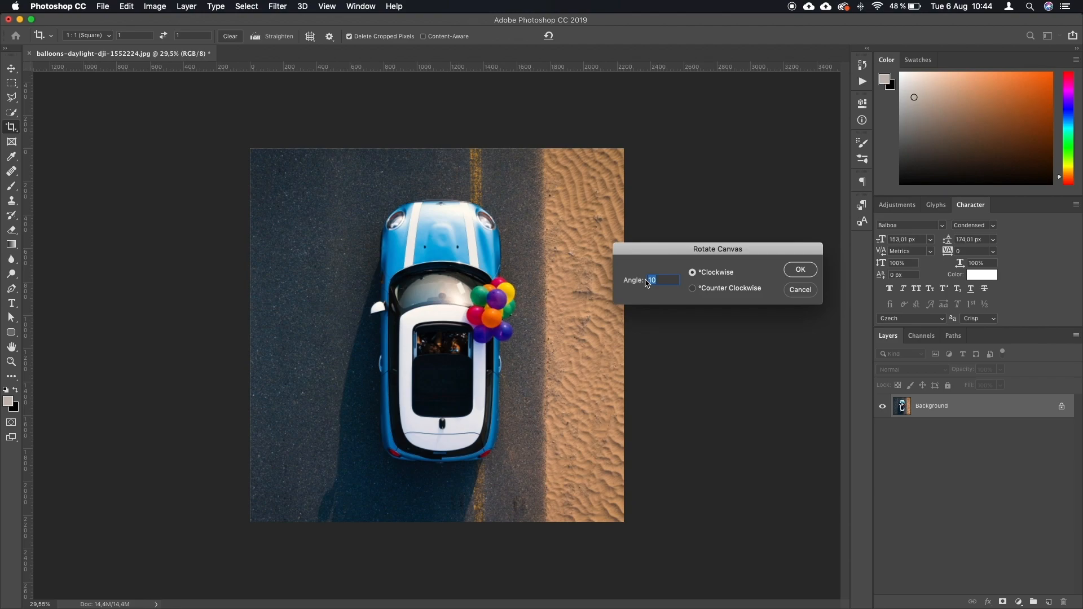
pyautogui.write('13')
pyautogui.press('Return')
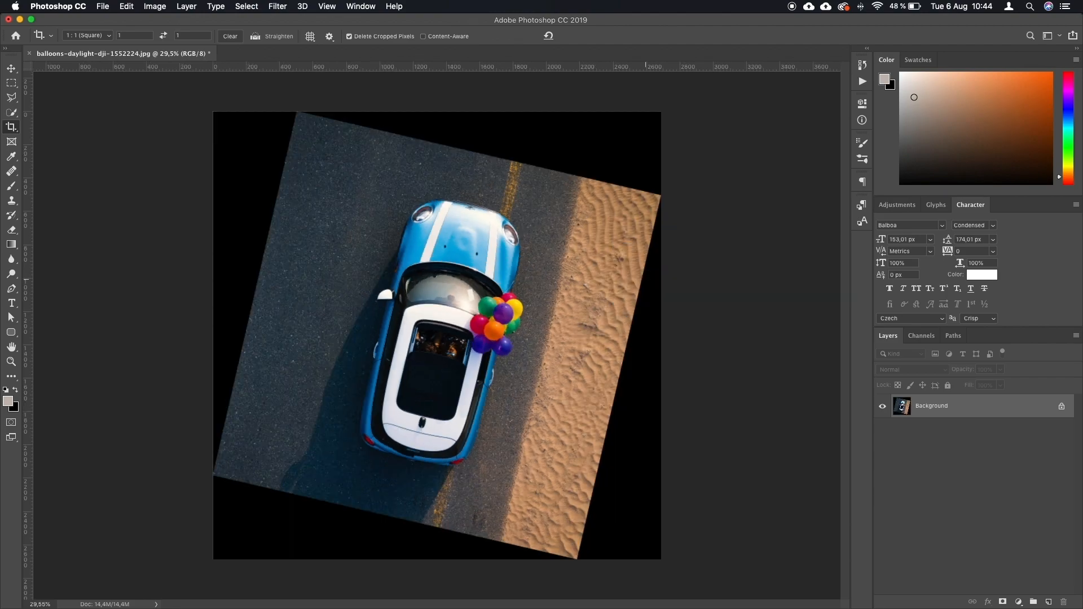
pyautogui.press('super+z')
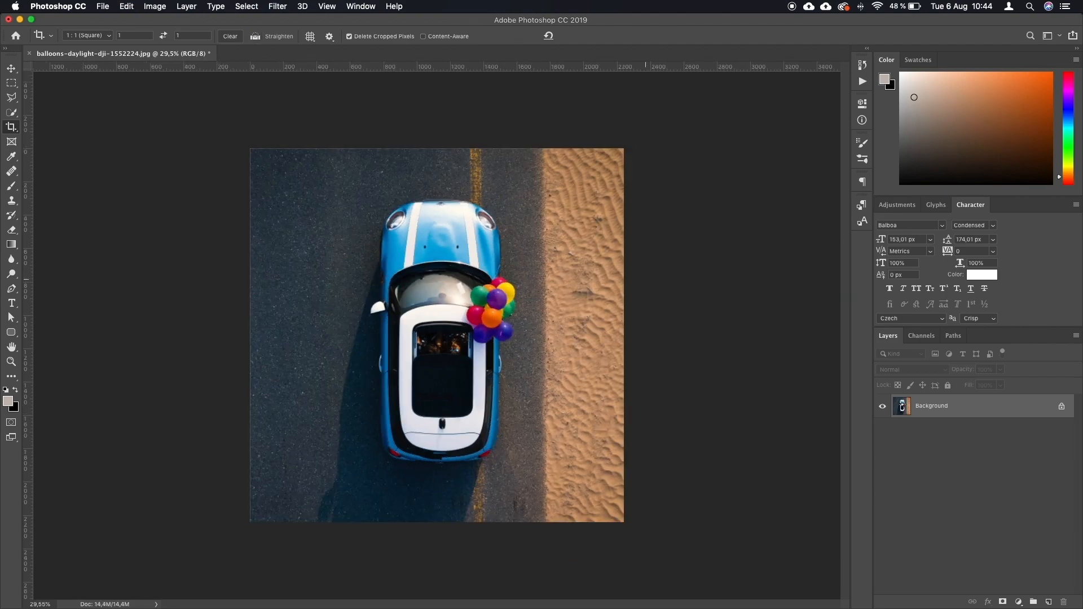
pyautogui.click(154, 6)
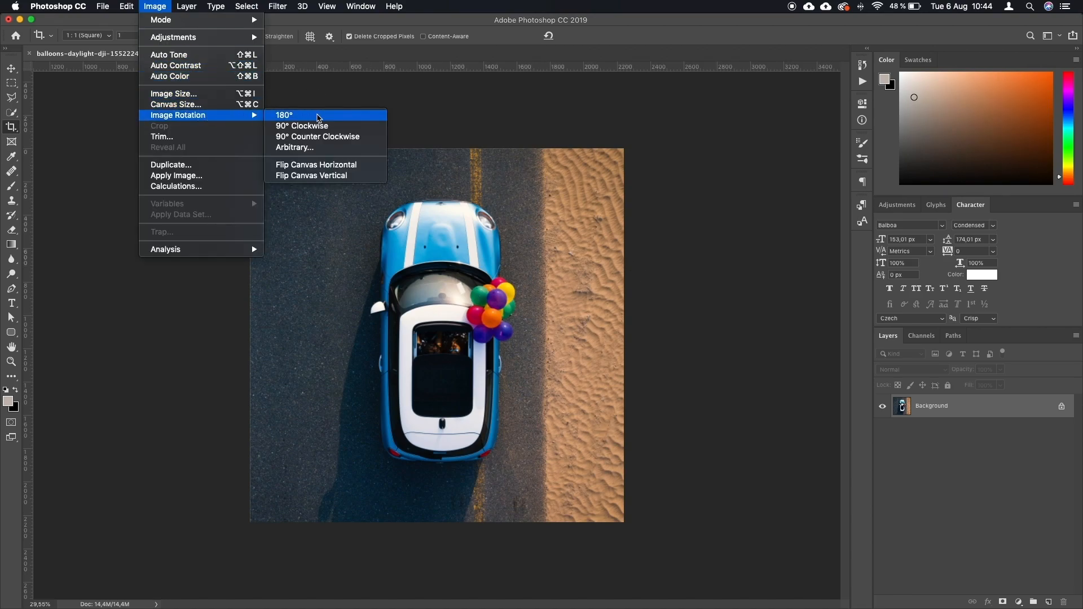
# Step: Rotate the whole photo 180° so the car faces down with sand on the left
pyautogui.click(318, 115)
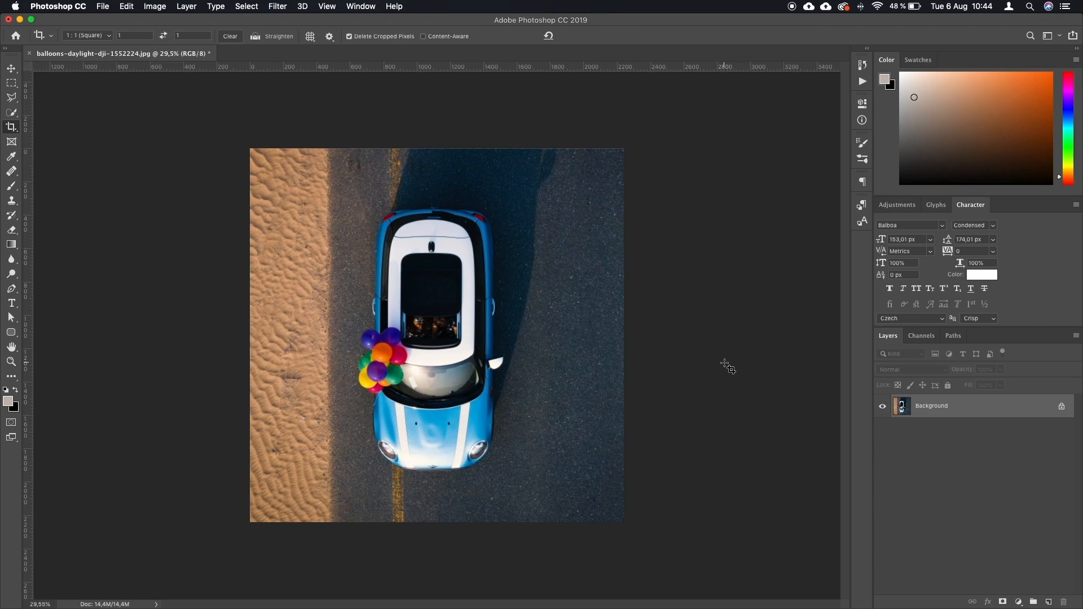
pyautogui.click(12, 68)
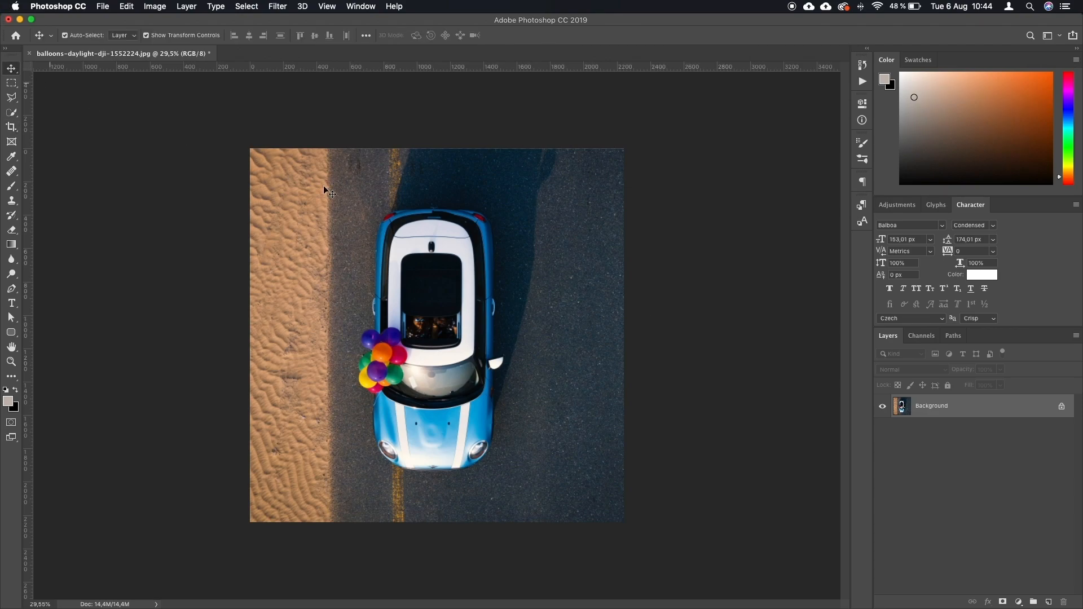
pyautogui.click(155, 7)
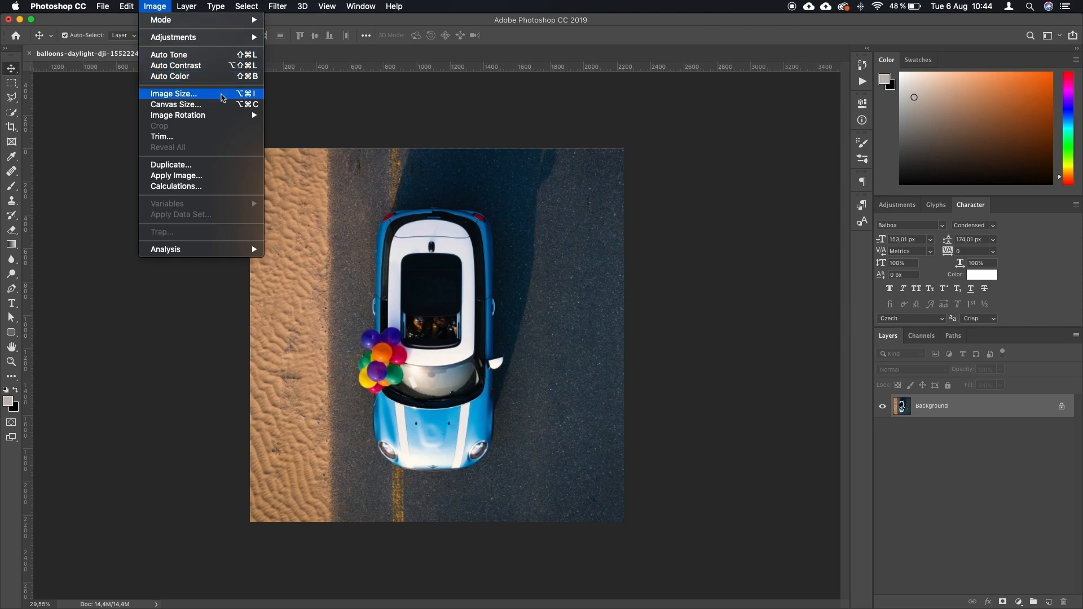
# Step: Resize the image to 1080 px wide with height following to 1080 px
pyautogui.click(221, 98)
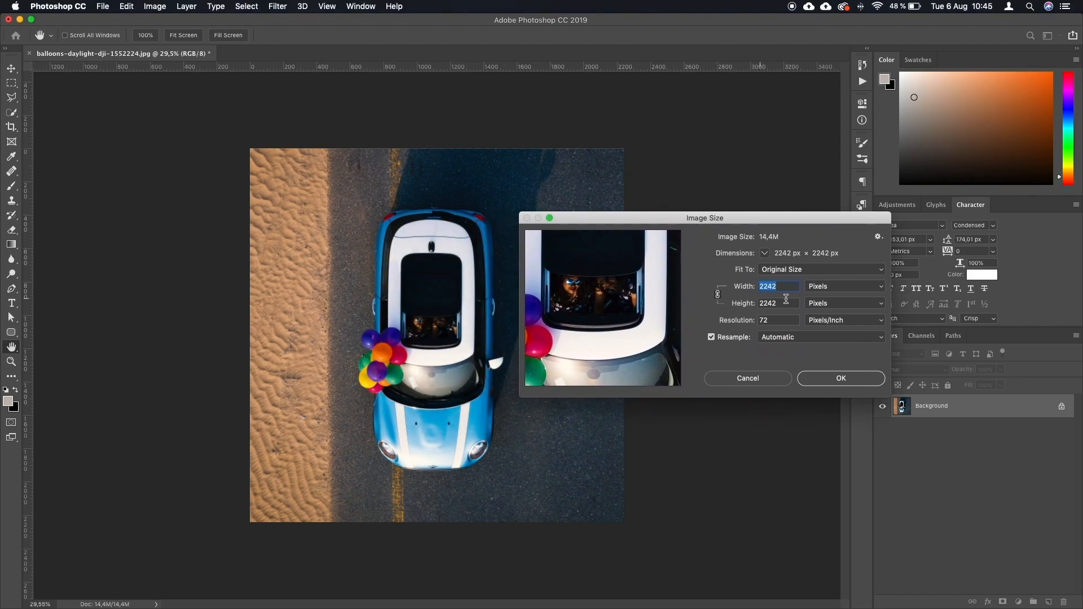
pyautogui.write('1080')
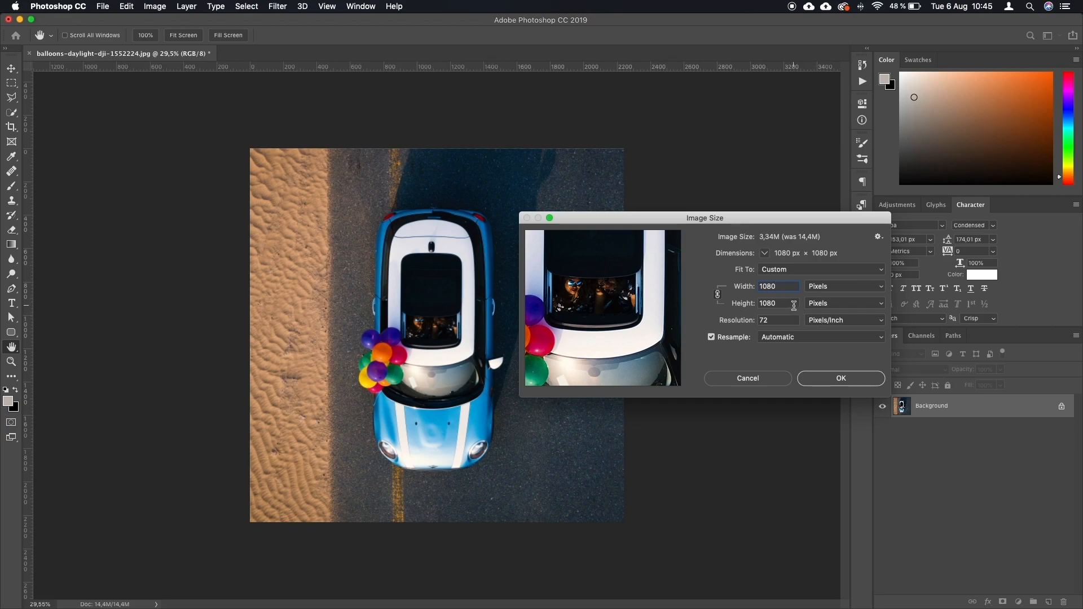
pyautogui.doubleClick(768, 303)
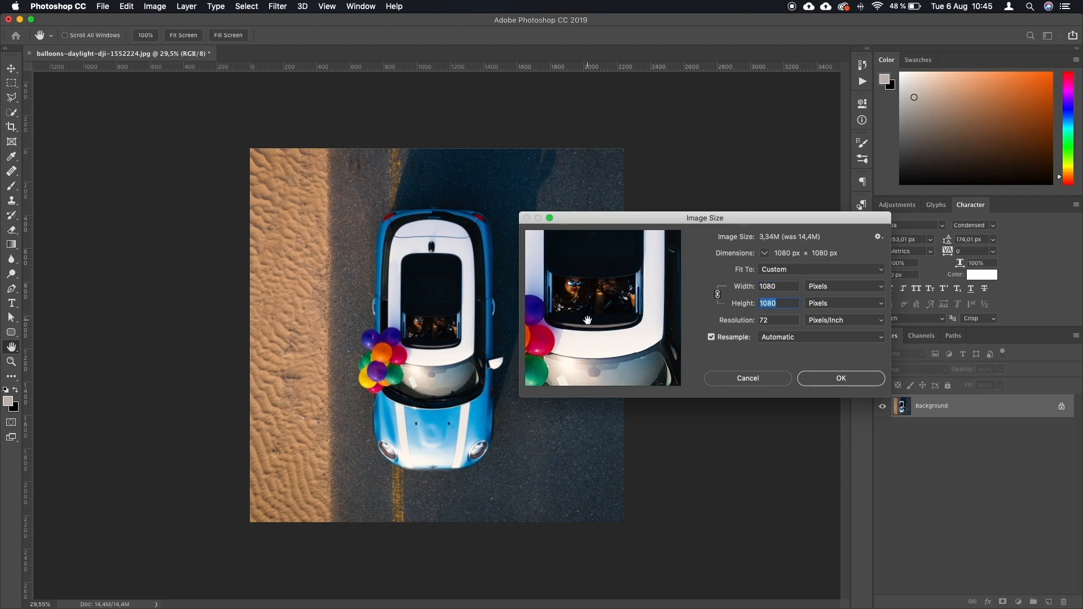
pyautogui.moveTo(582, 319); pyautogui.dragTo(612, 331)
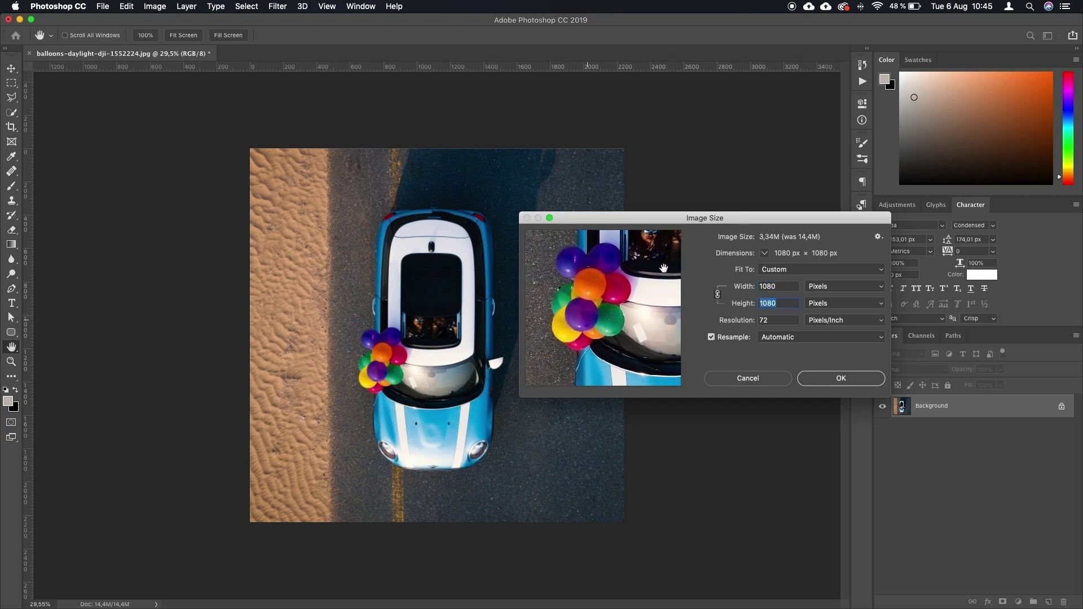
pyautogui.click(841, 380)
# Step: View the resized image at actual size, then fit it whole on screen
pyautogui.press('v')
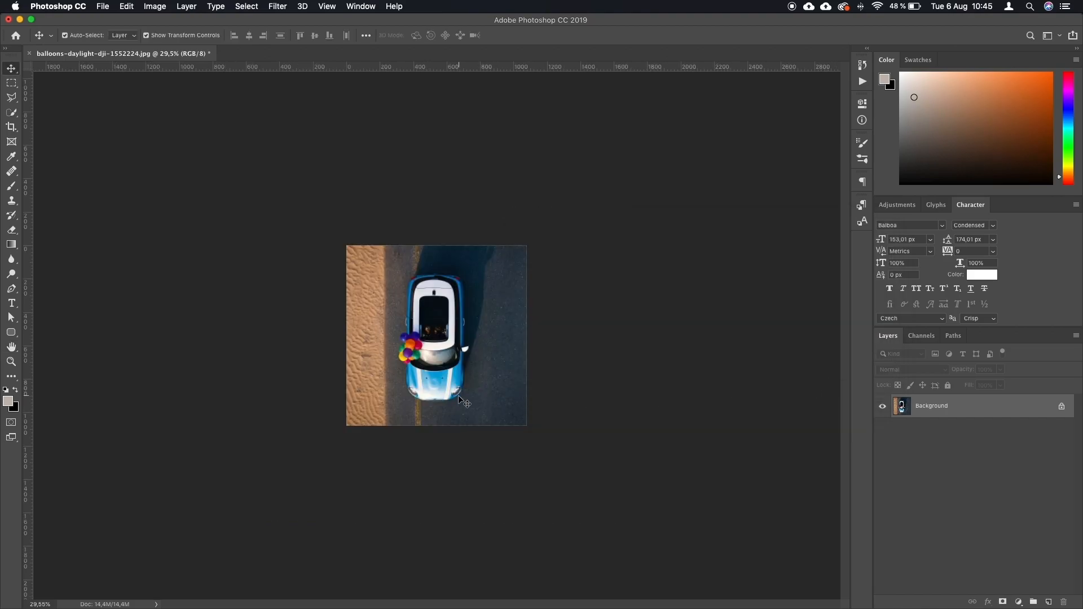
pyautogui.press('super+1')
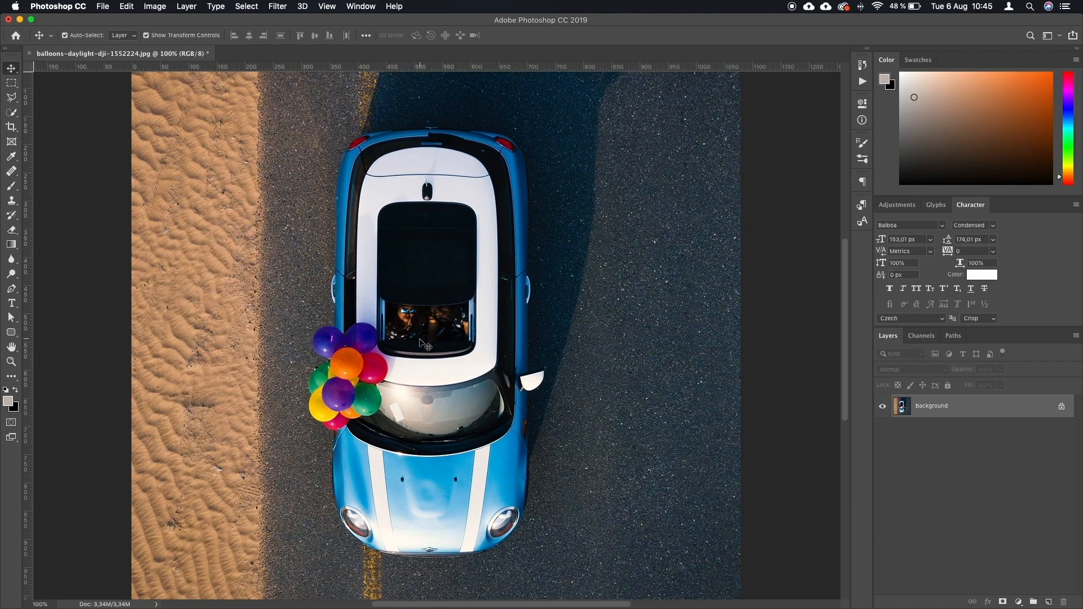
pyautogui.press('super+0')
pyautogui.scroll(-1, 426, 346)
pyautogui.scroll(-1, 425, 346)
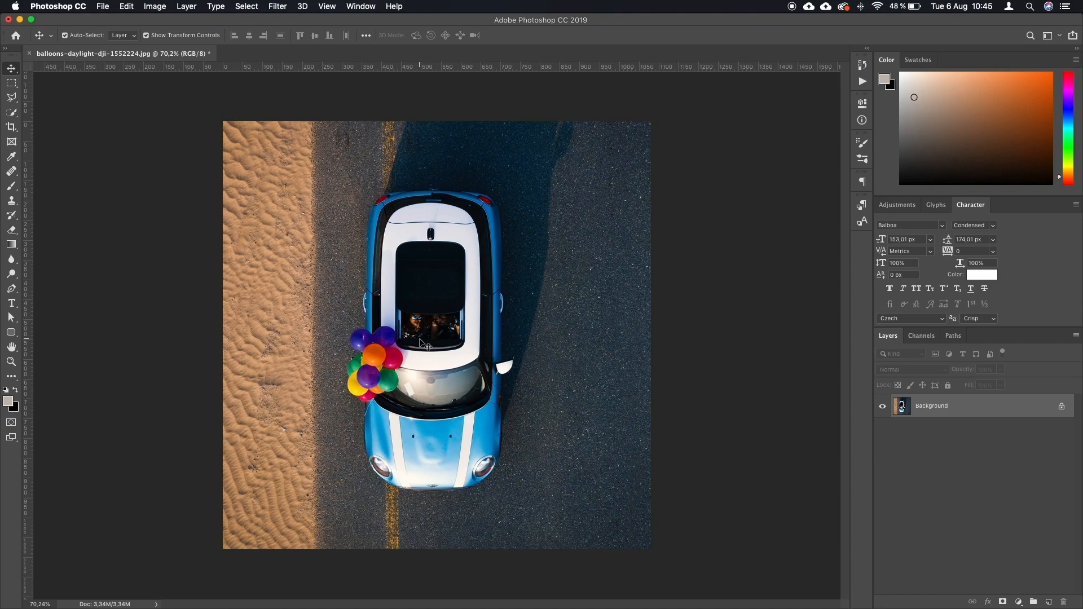
pyautogui.click(102, 7)
pyautogui.moveTo(152, 150)
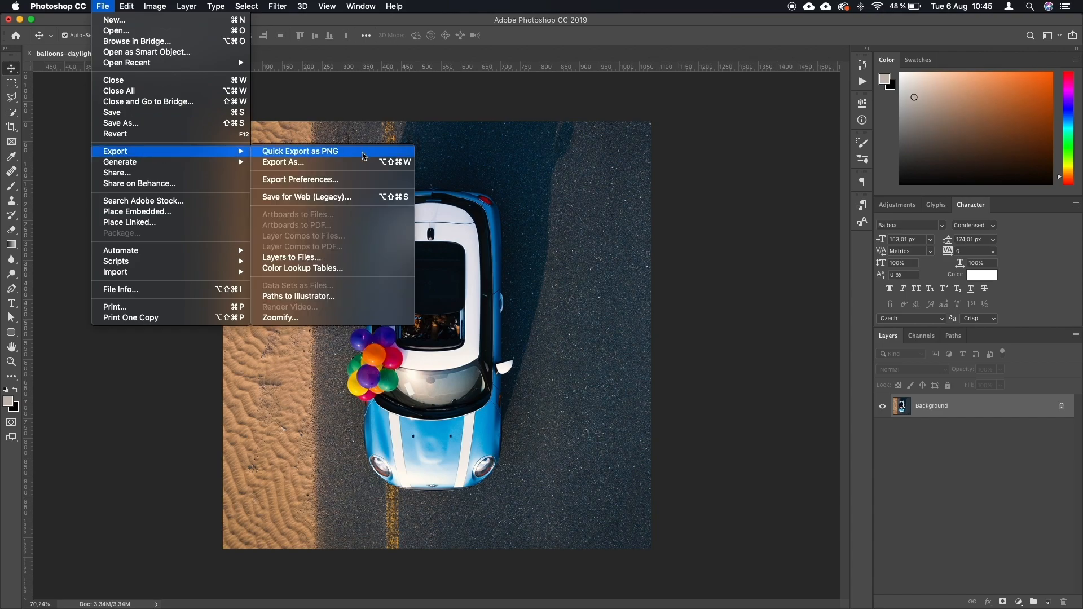
pyautogui.click(356, 162)
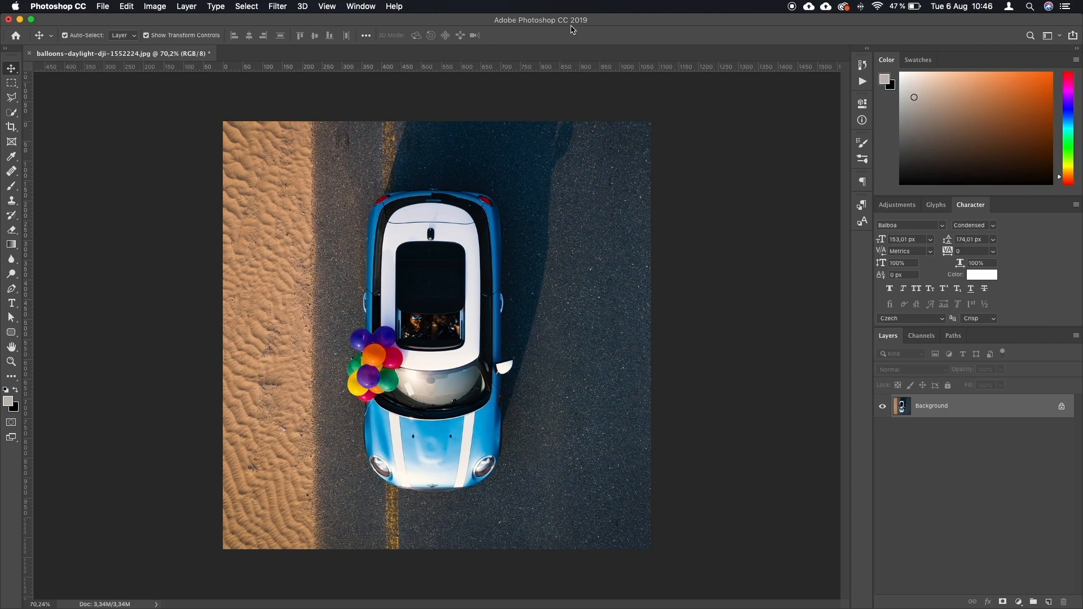